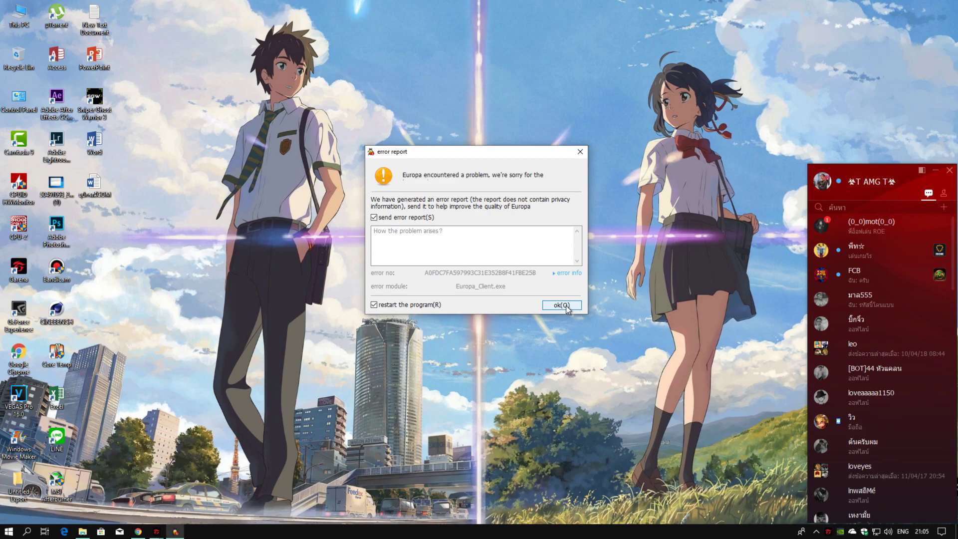
Highlight the error module name in the Europa error report, then accept the report with sending and program restart enabled.
mouse_move(446, 148)
left_mouse_down()
mouse_move(403, 140)
mouse_move(430, 150)
left_mouse_up()
mouse_move(440, 289)
left_mouse_down()
mouse_move(508, 288)
mouse_move(429, 286)
left_mouse_up()
left_click(508, 288)
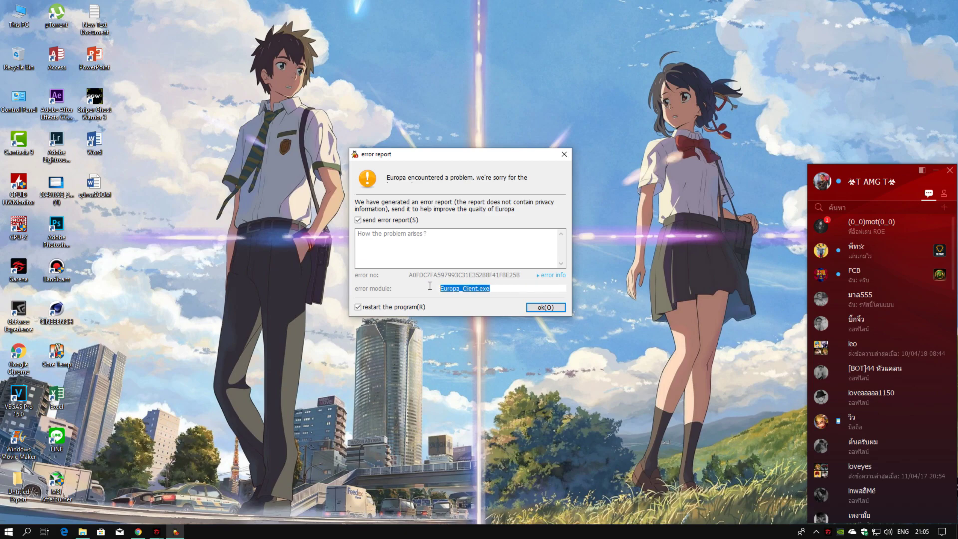
left_click(498, 288)
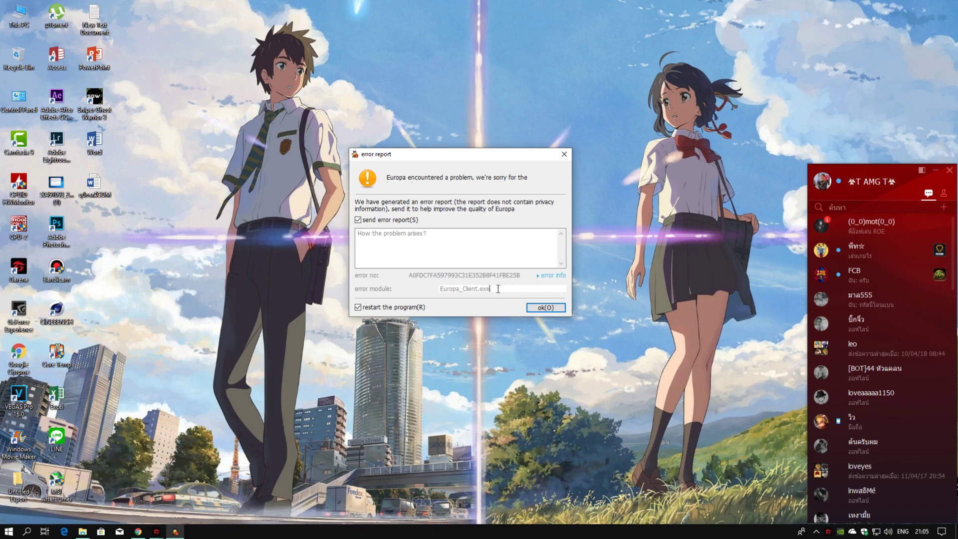
left_click(544, 308)
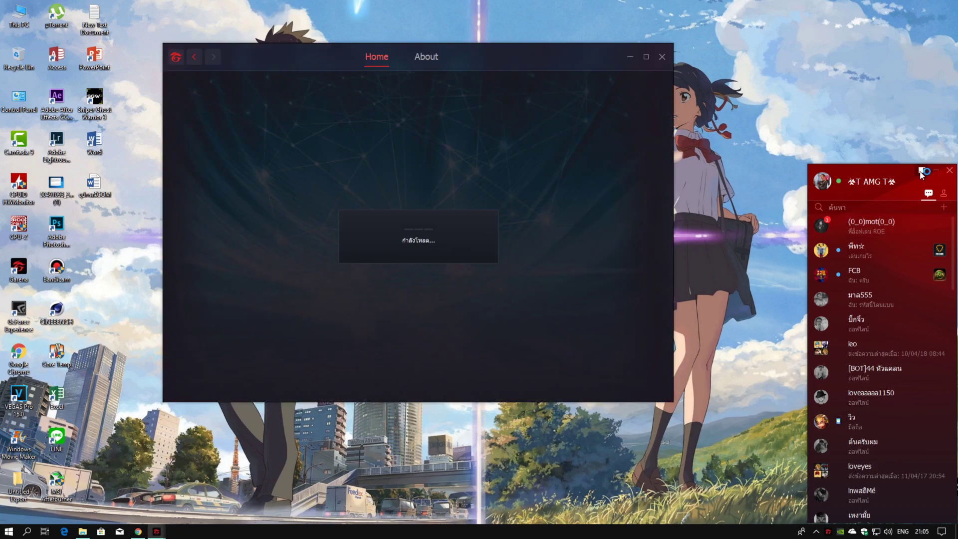
Start the repair (ซ่อมแซม) of the Ring of Elysium game files from the Garena launcher.
mouse_move(177, 390)
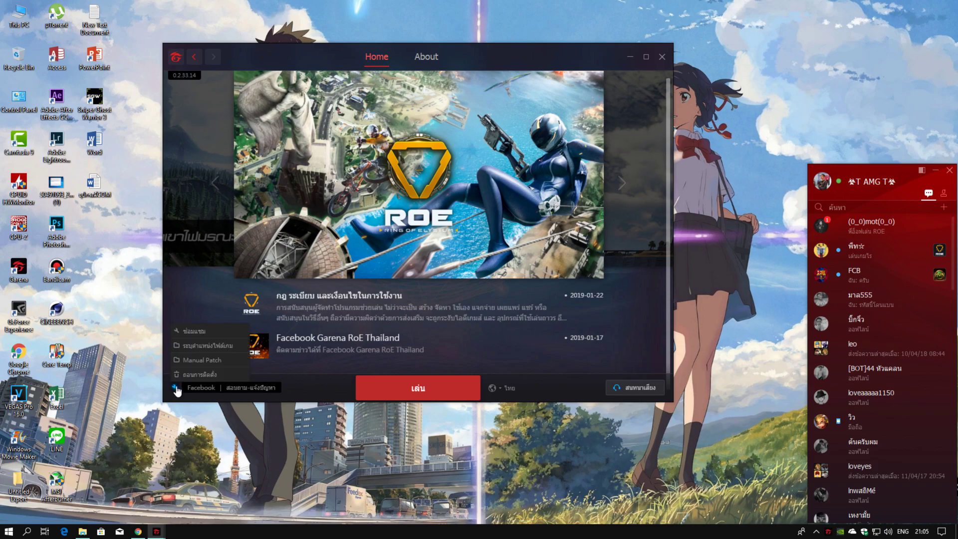
left_click(199, 331)
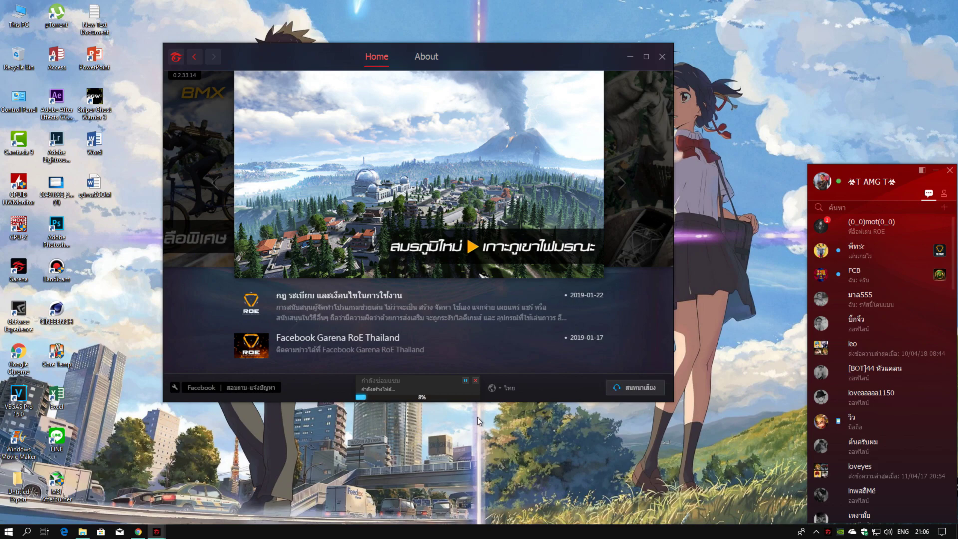
Switch to Control Panel and set the High performance power plan's display turn-off time to Never.
double_click(20, 99)
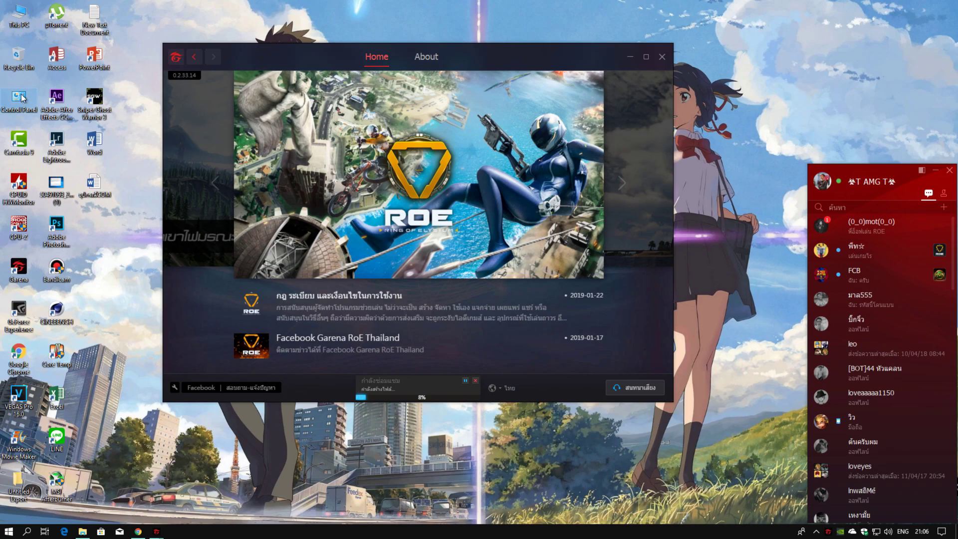
left_click(493, 314)
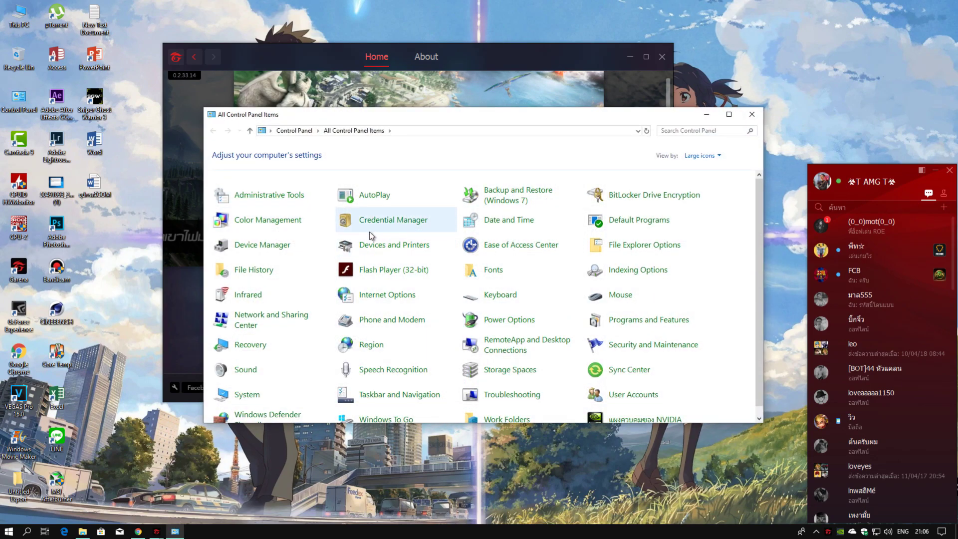
left_click(559, 232)
left_click(432, 193)
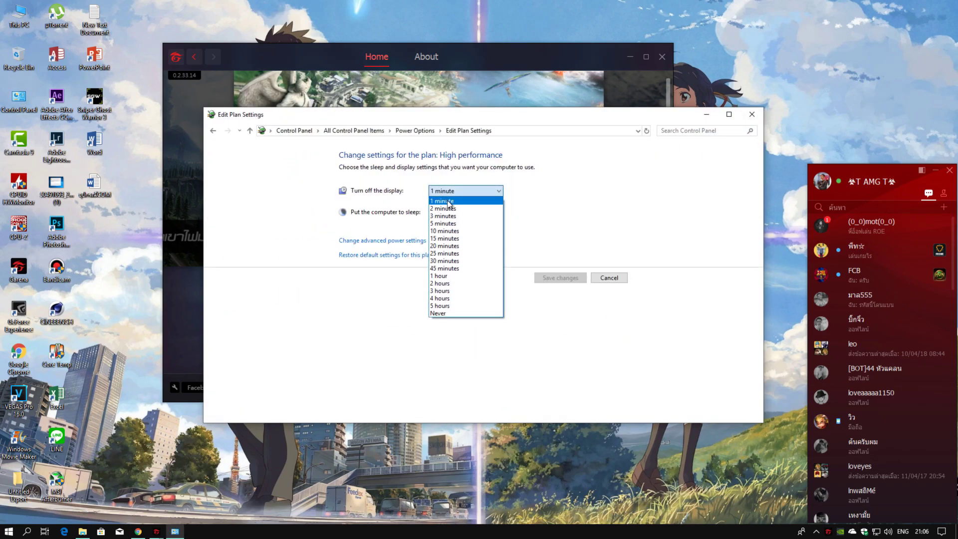
left_click(449, 306)
scroll(448, 192, "down", 1)
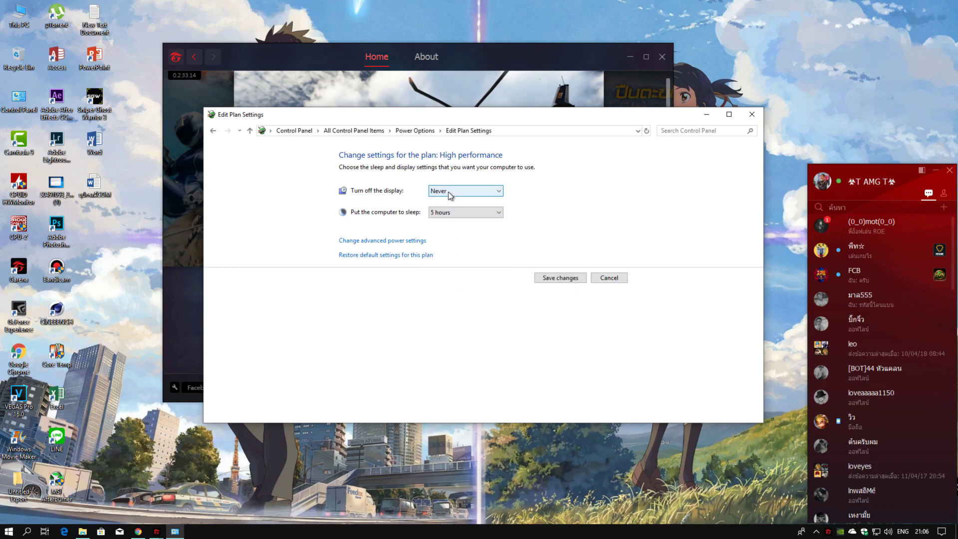
Set the High performance plan's computer sleep time to Never and save the changes.
left_click(451, 211)
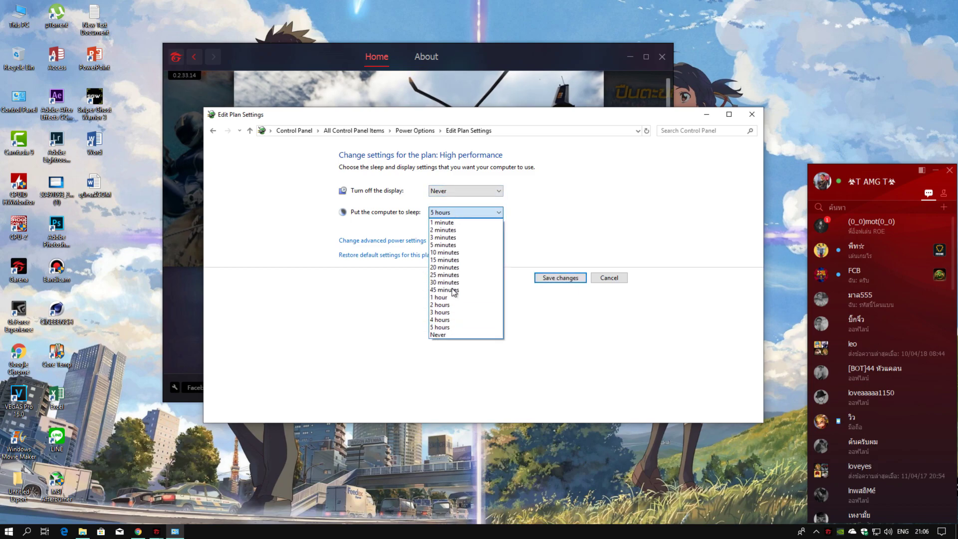
left_click(453, 334)
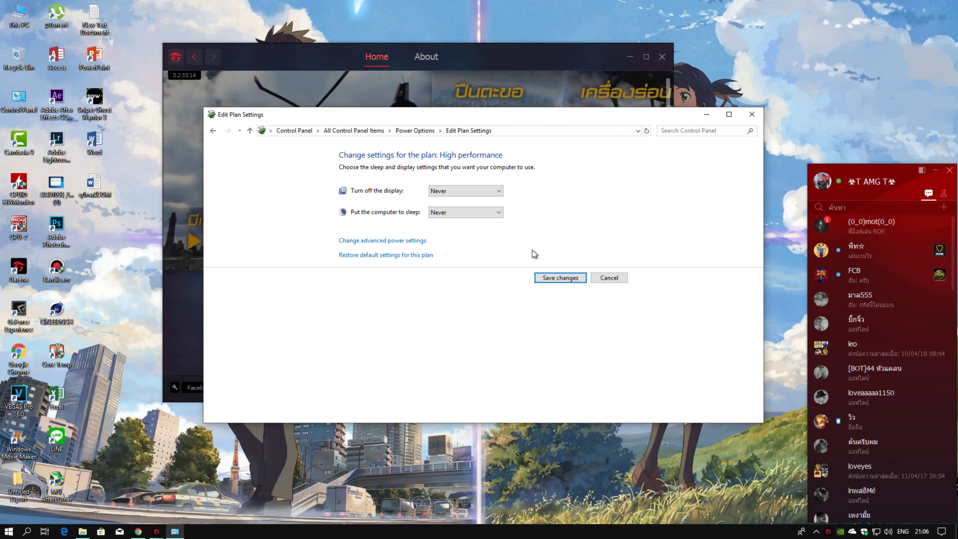
left_click_drag(459, 113, 405, 93)
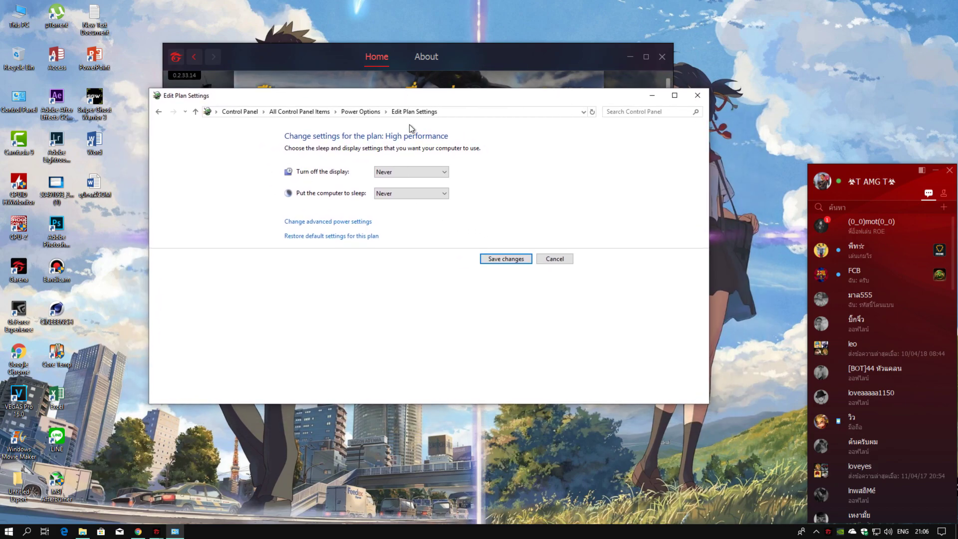
left_click(498, 259)
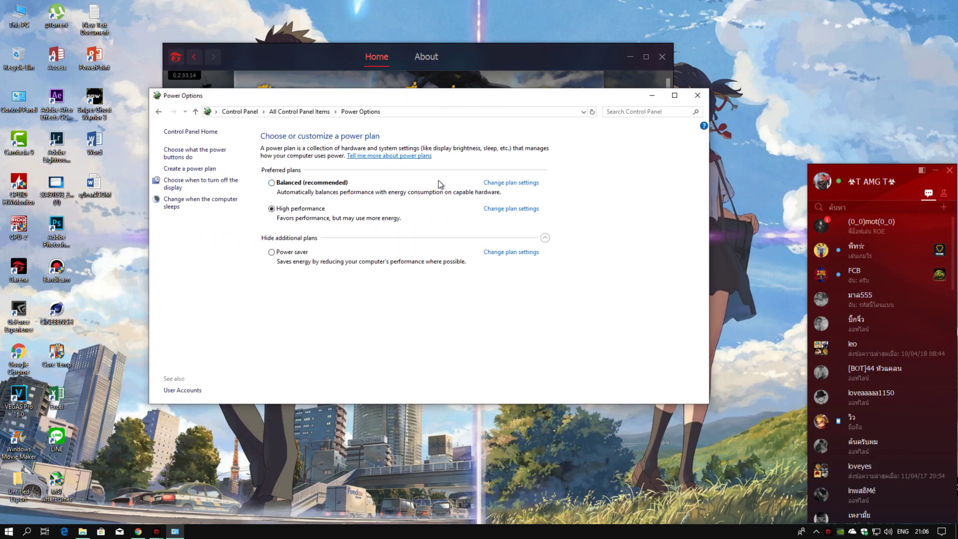
Recheck the High performance plan's display and sleep time options, then close Power Options.
left_click(511, 209)
left_click(398, 173)
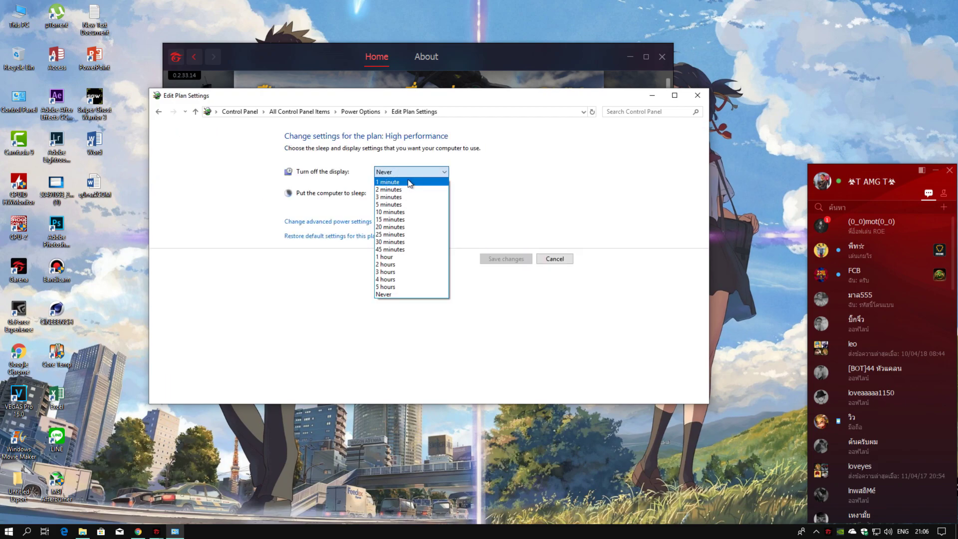
left_click(444, 174)
left_click(414, 194)
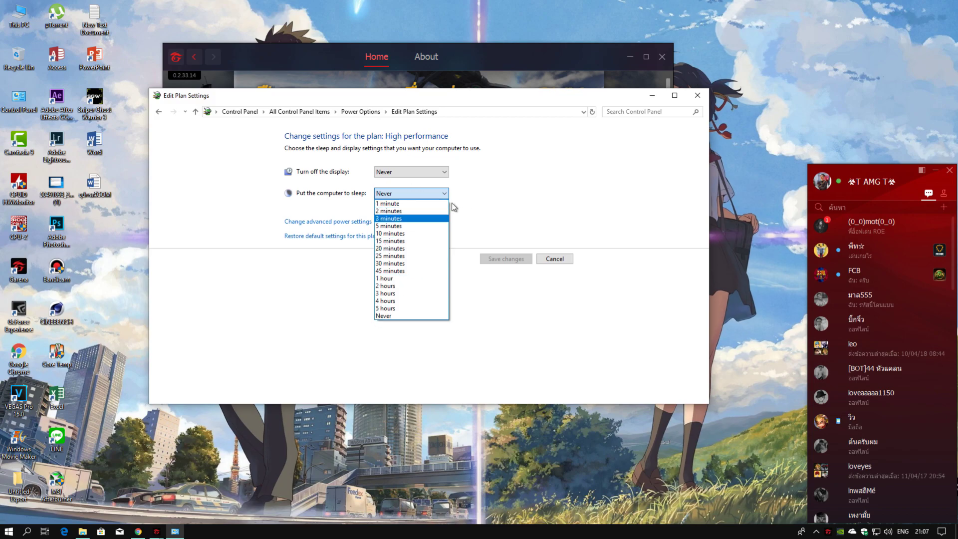
left_click(474, 190)
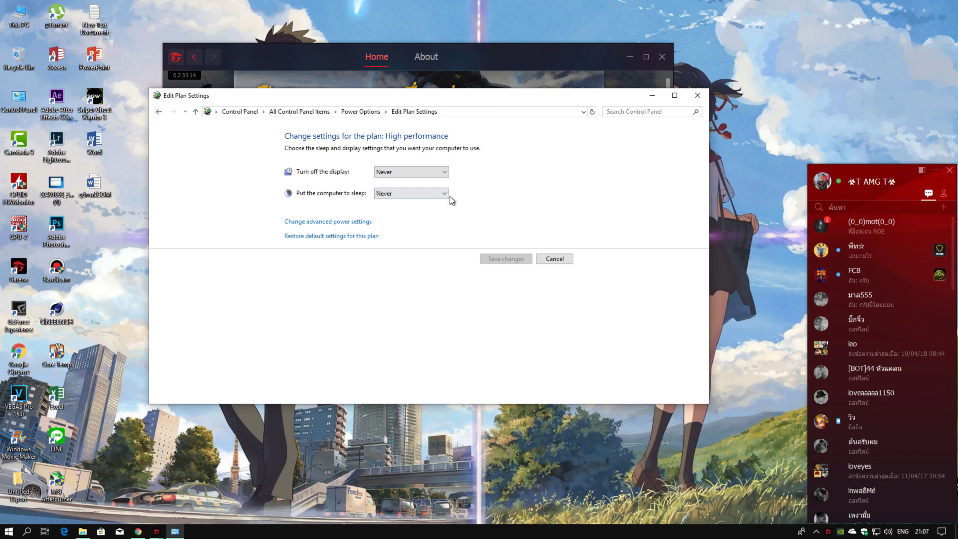
left_click(698, 95)
Launch Ring of Elysium from the Garena launcher, then review the game's display and graphics settings and close them.
left_click_drag(462, 48, 490, 53)
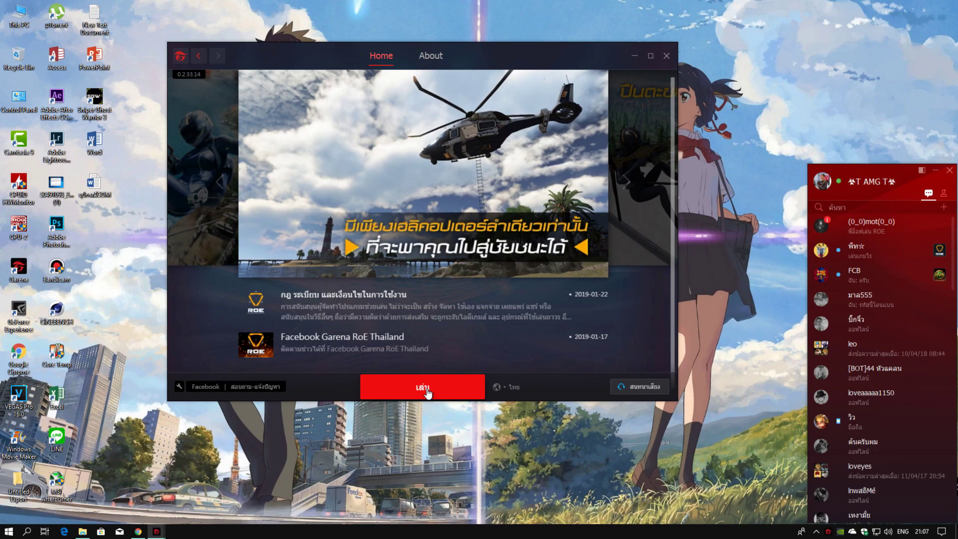
left_click(427, 392)
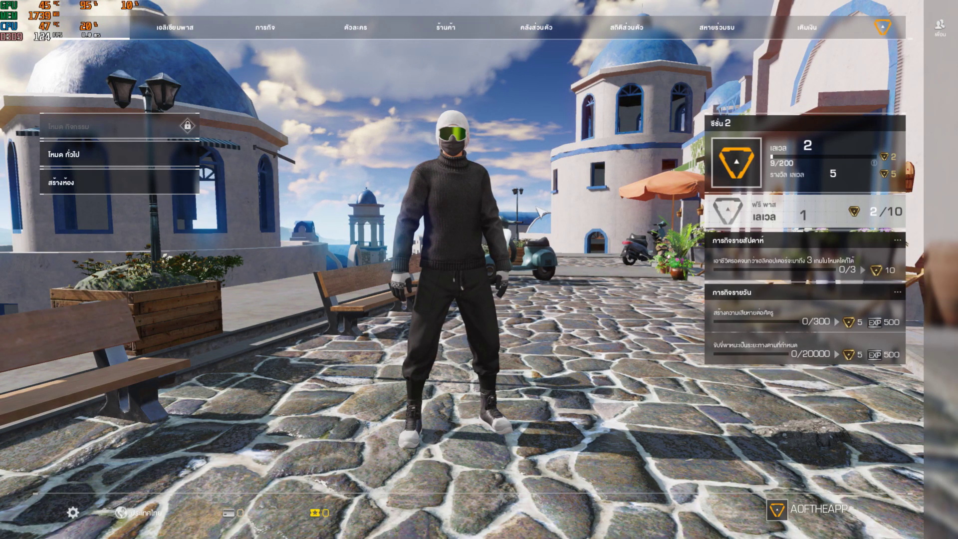
left_click(73, 513)
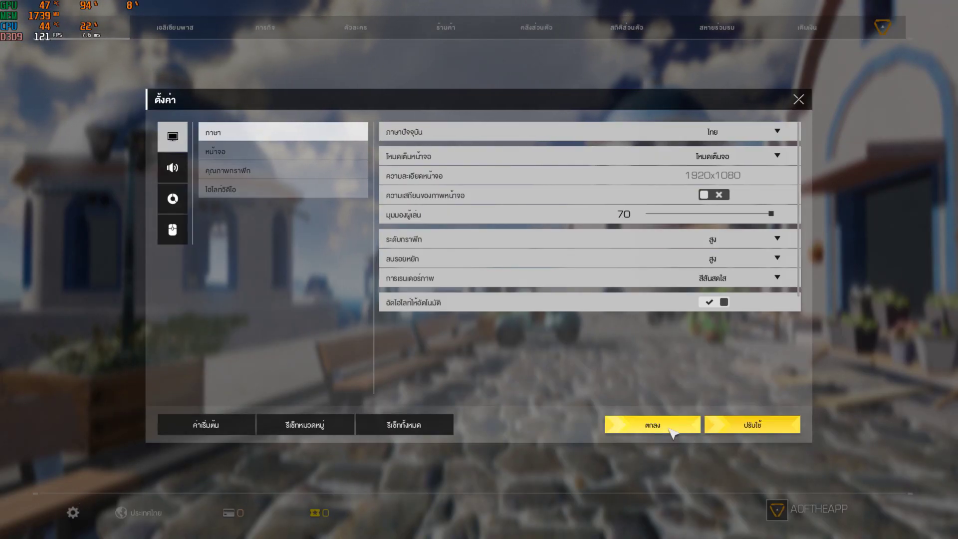
left_click(700, 425)
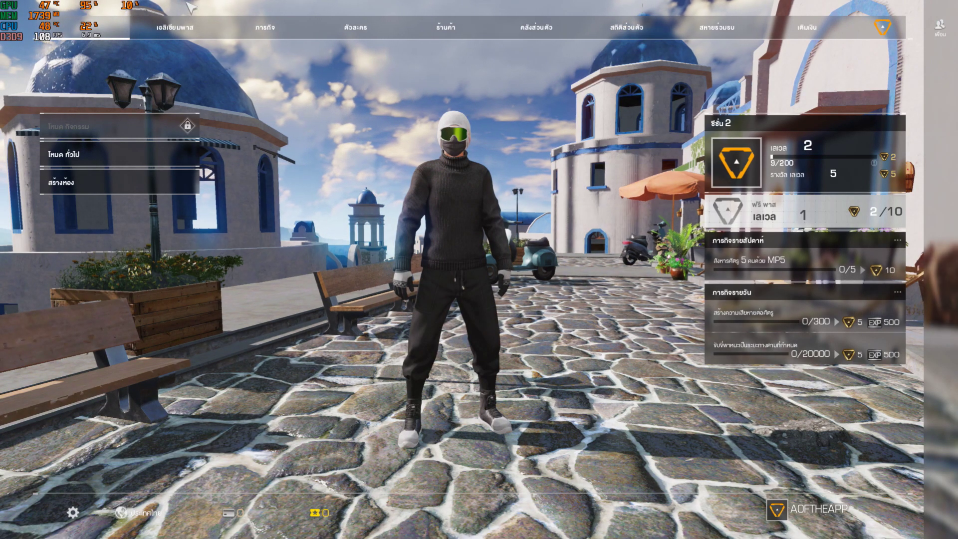
Exit Ring of Elysium to the desktop and confirm leaving the game.
key("Escape")
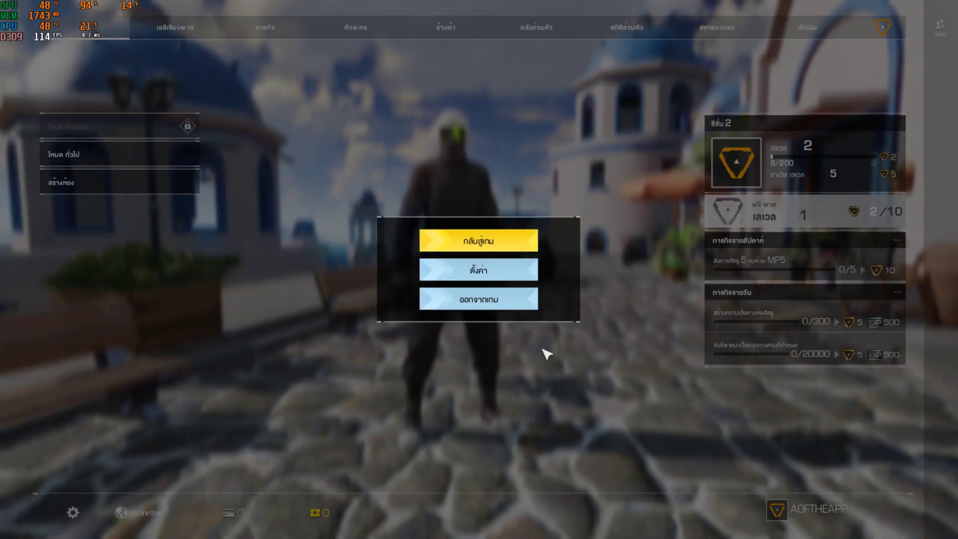
left_click(478, 299)
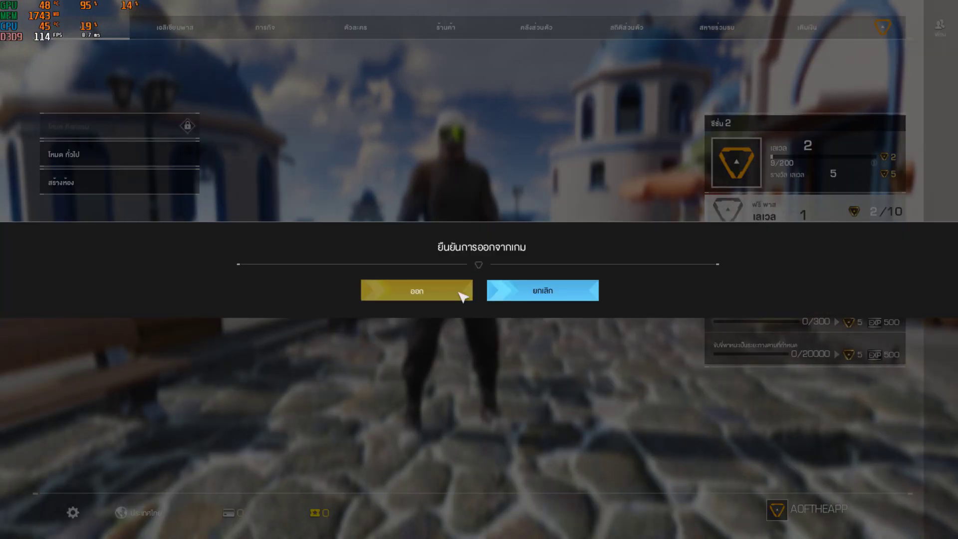
left_click(460, 295)
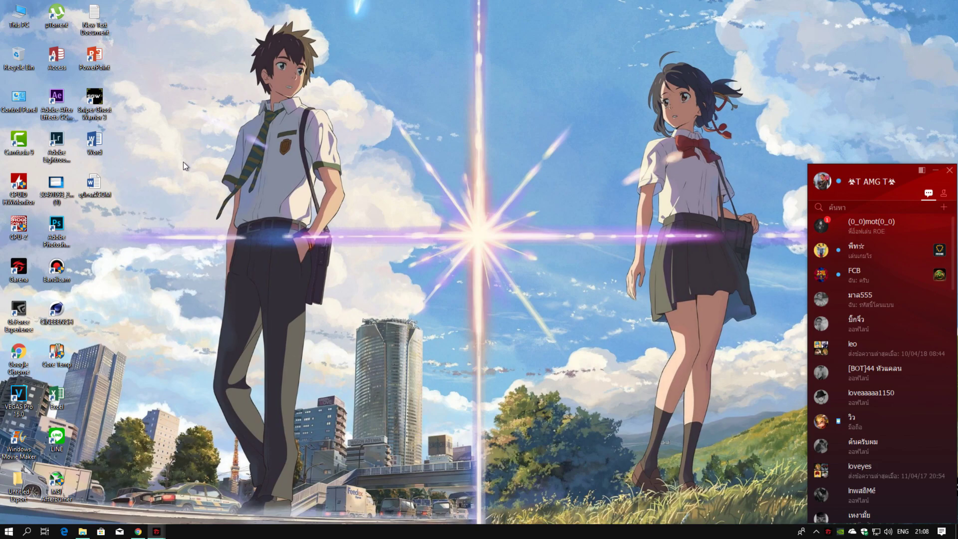
right_click(334, 160)
left_click(377, 185)
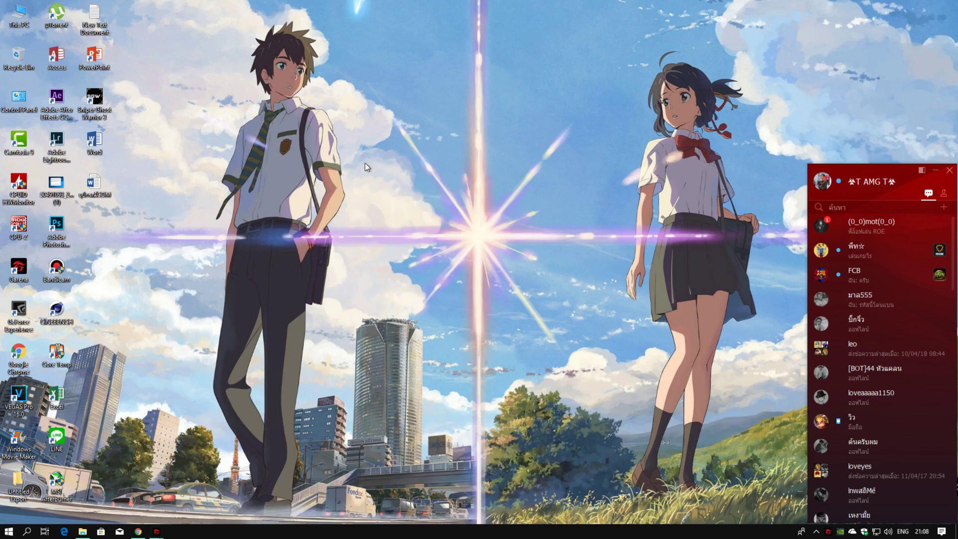